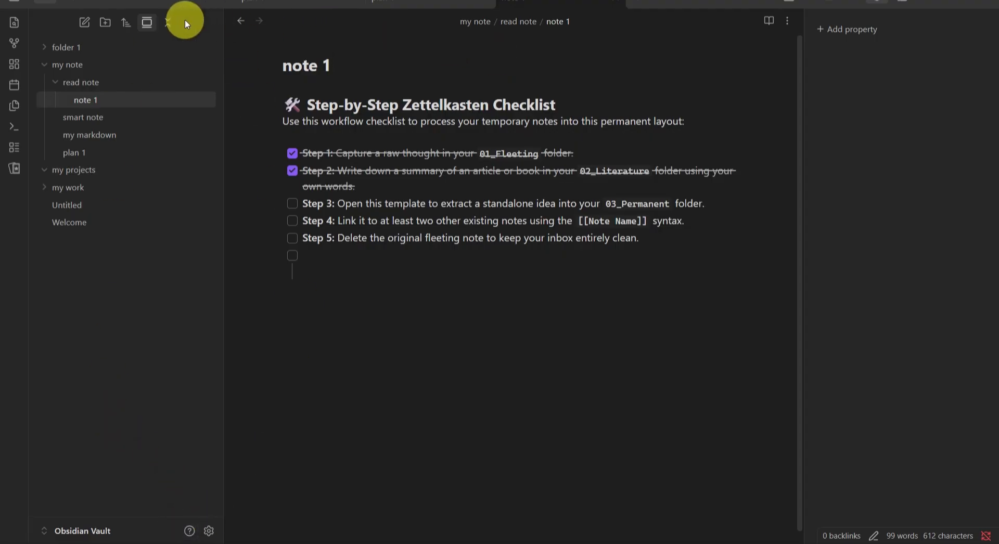
Step: Open settings and browse the community plugins
{"action": "left_click", "coordinate": [208, 531]}
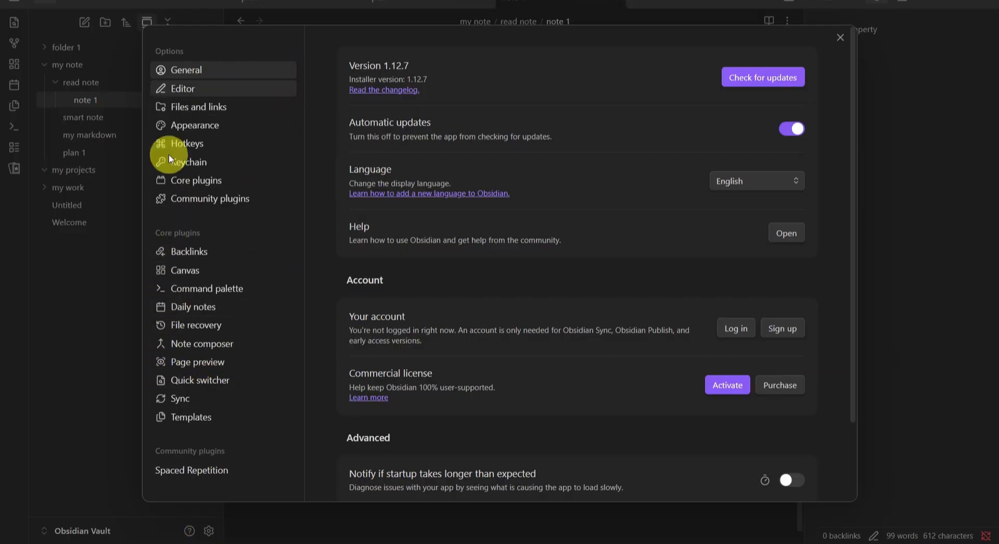
{"action": "left_click", "coordinate": [202, 198]}
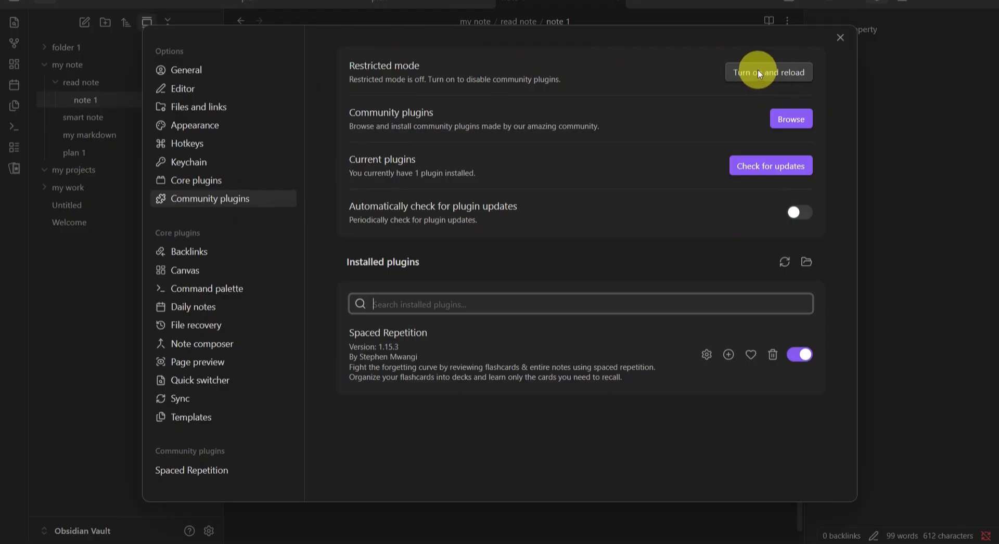
{"action": "left_click", "coordinate": [785, 126]}
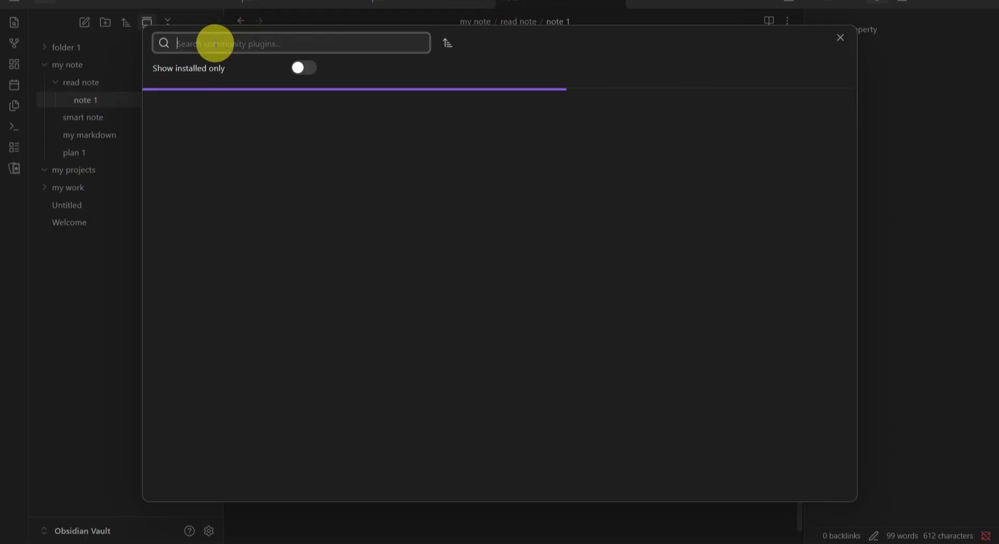
Step: Search the community plugins for "numer" and open the Numerals plugin page
{"action": "type", "text": "nu"}
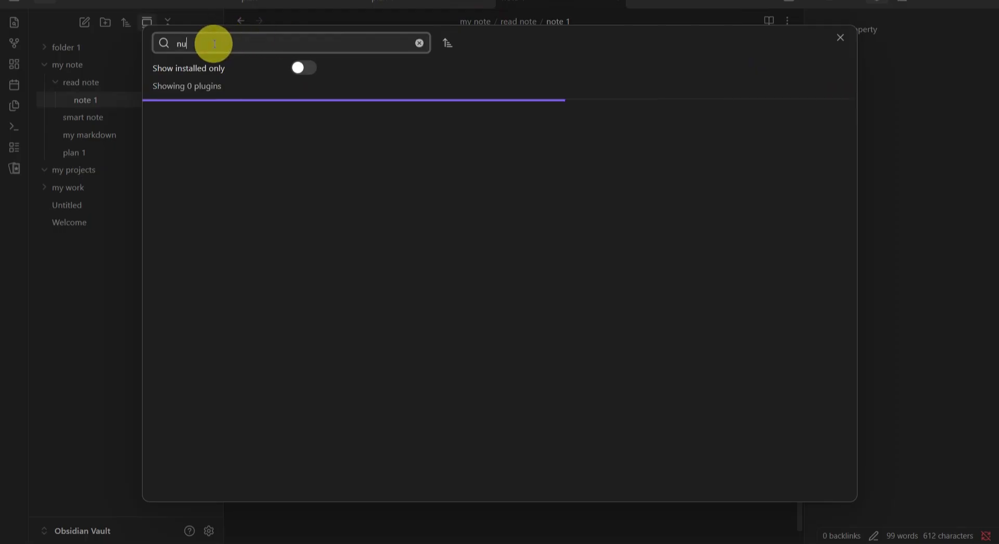
{"action": "type", "text": "mer"}
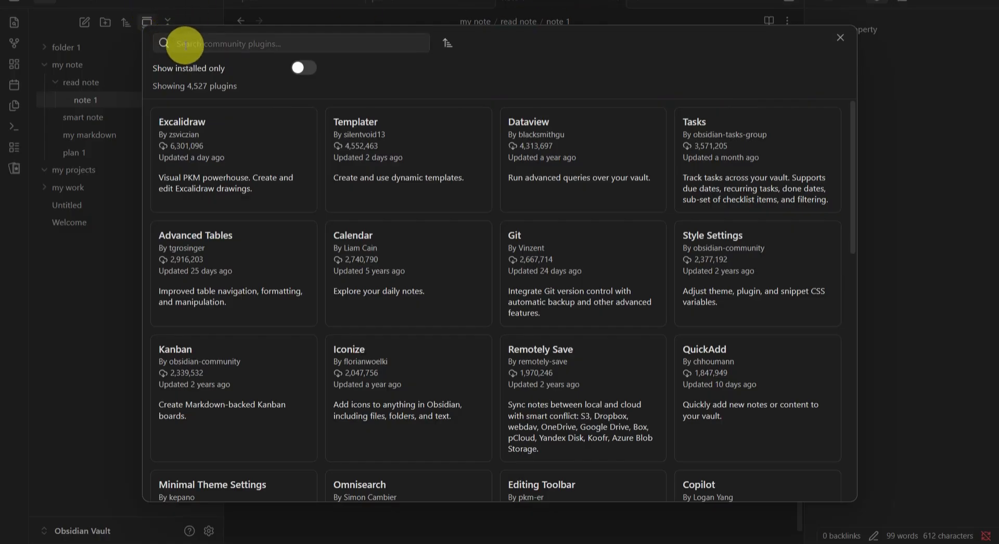
{"action": "left_click", "coordinate": [186, 45]}
{"action": "type", "text": "num"}
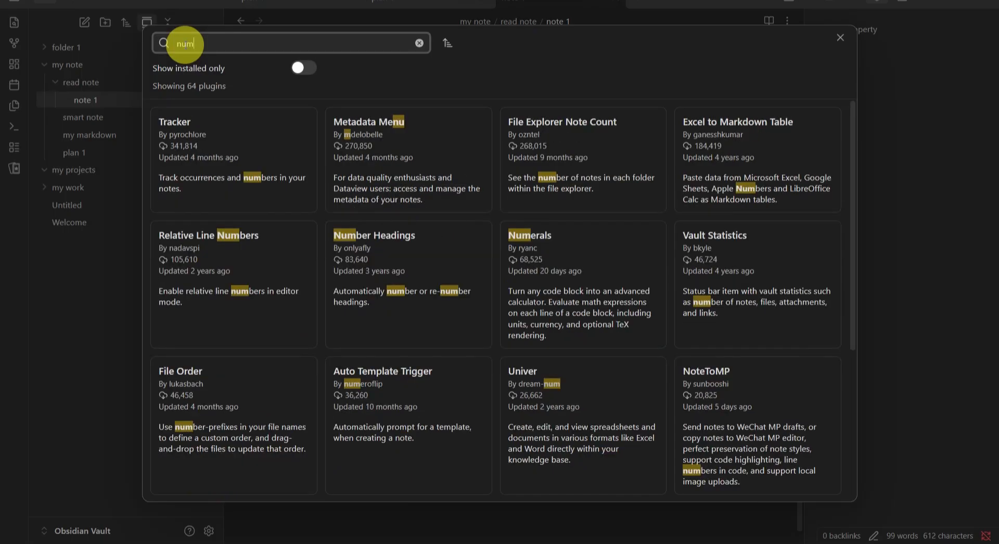
{"action": "type", "text": "er"}
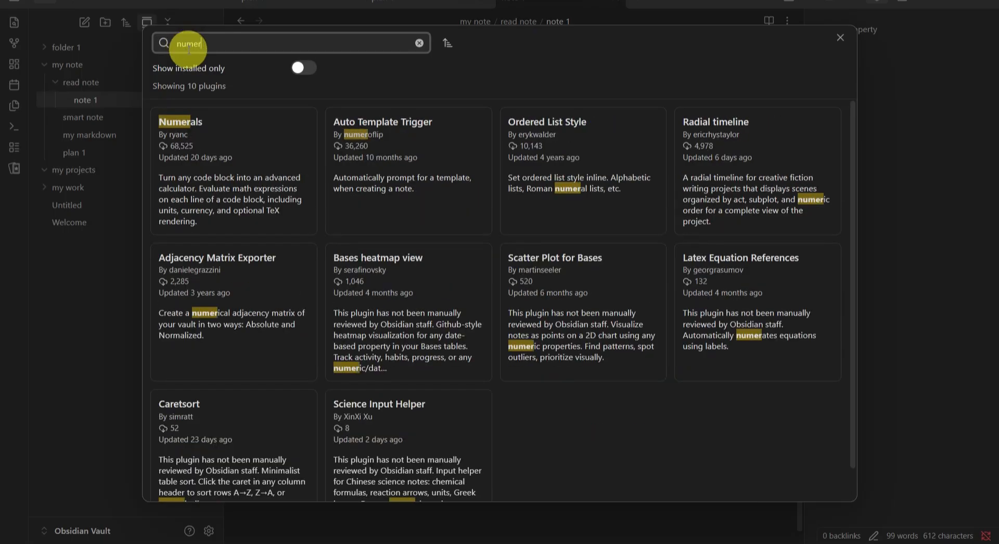
{"action": "left_click", "coordinate": [200, 188]}
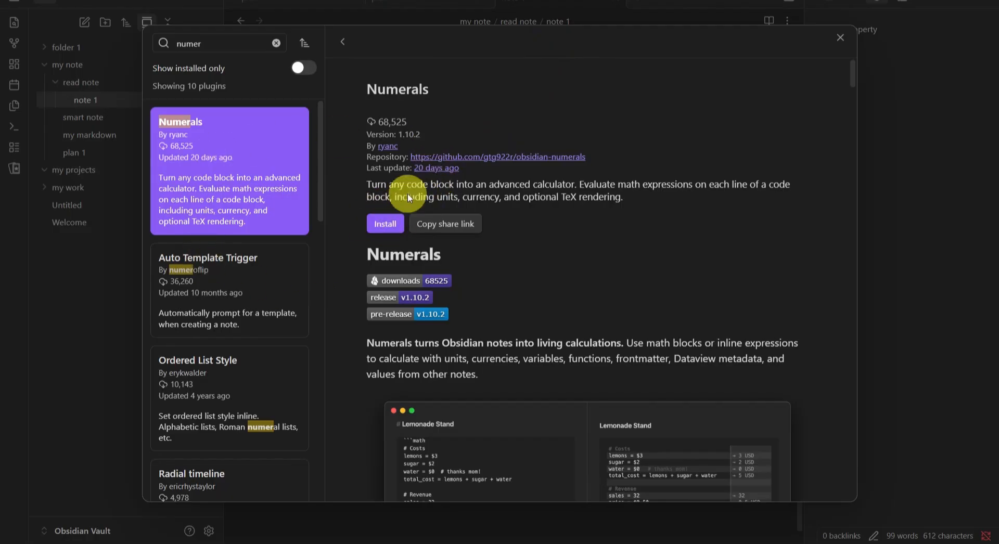
Step: Install the Numerals plugin and enable it
{"action": "left_click", "coordinate": [384, 227]}
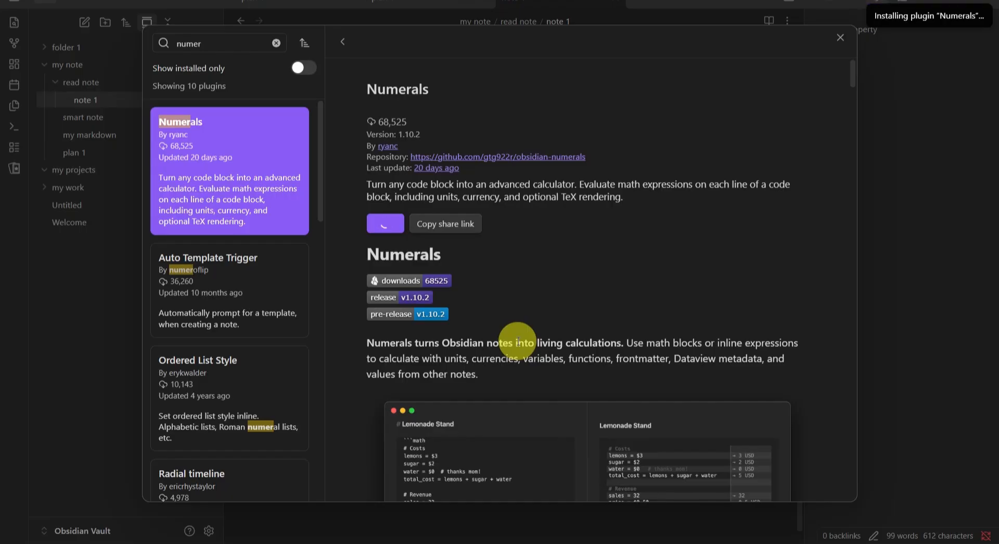
{"action": "key", "text": "XF86AudioMute"}
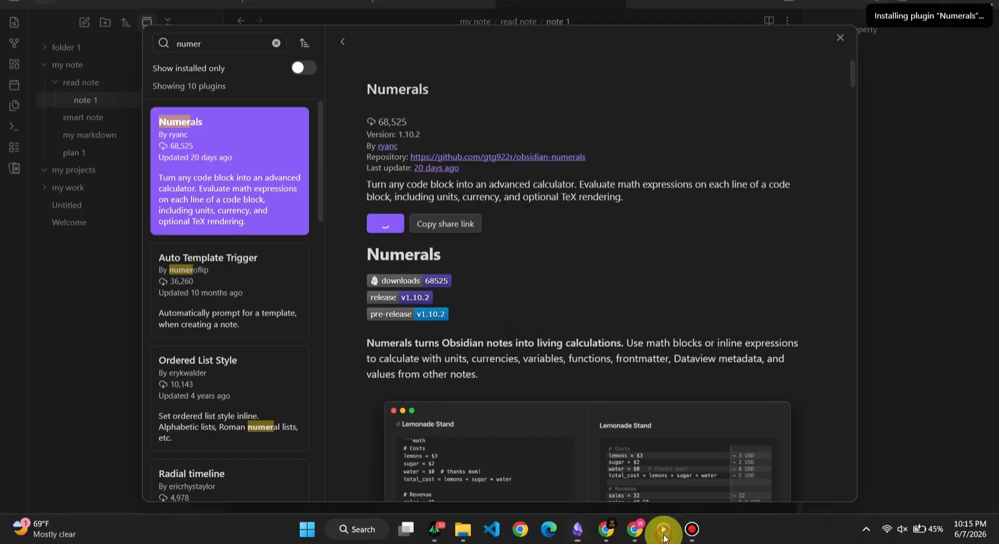
{"action": "left_click", "coordinate": [662, 529]}
{"action": "left_click", "coordinate": [847, 481]}
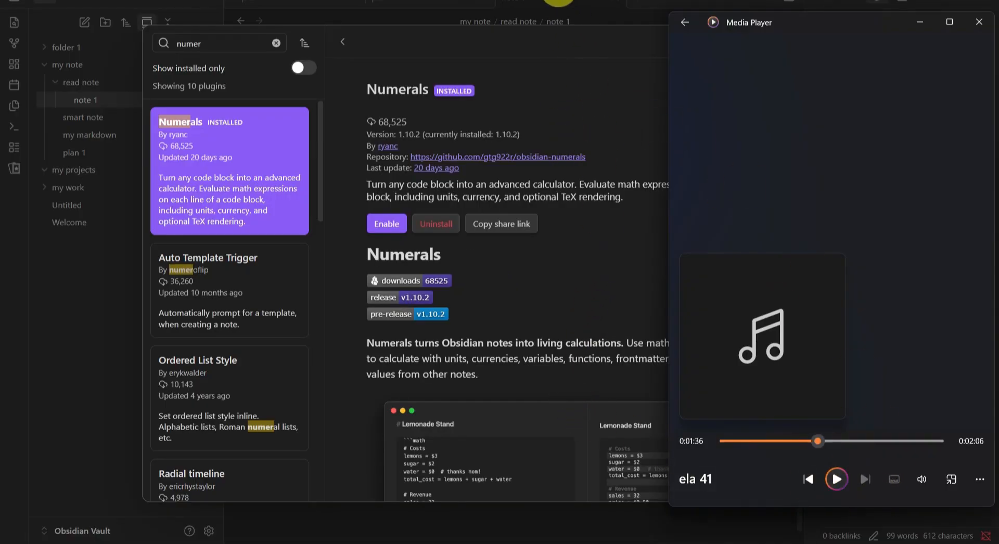
{"action": "left_click", "coordinate": [571, 24]}
{"action": "left_click", "coordinate": [387, 223]}
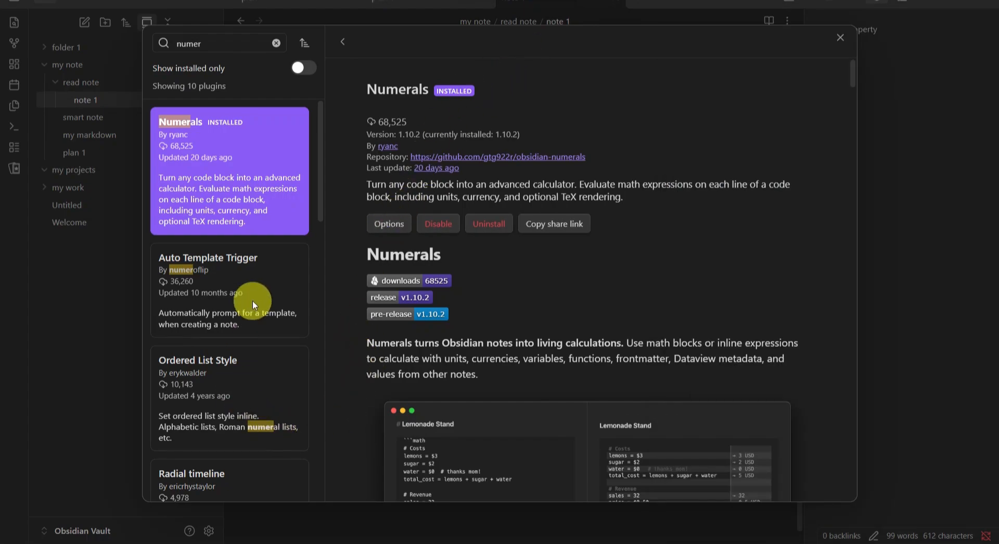
Step: Close settings and write the expression 5+8= on a new line below the checklist in note 1
{"action": "scroll", "coordinate": [252, 300], "scroll_direction": "down", "scroll_amount": 5}
{"action": "left_click", "coordinate": [74, 305]}
{"action": "left_click", "coordinate": [118, 238]}
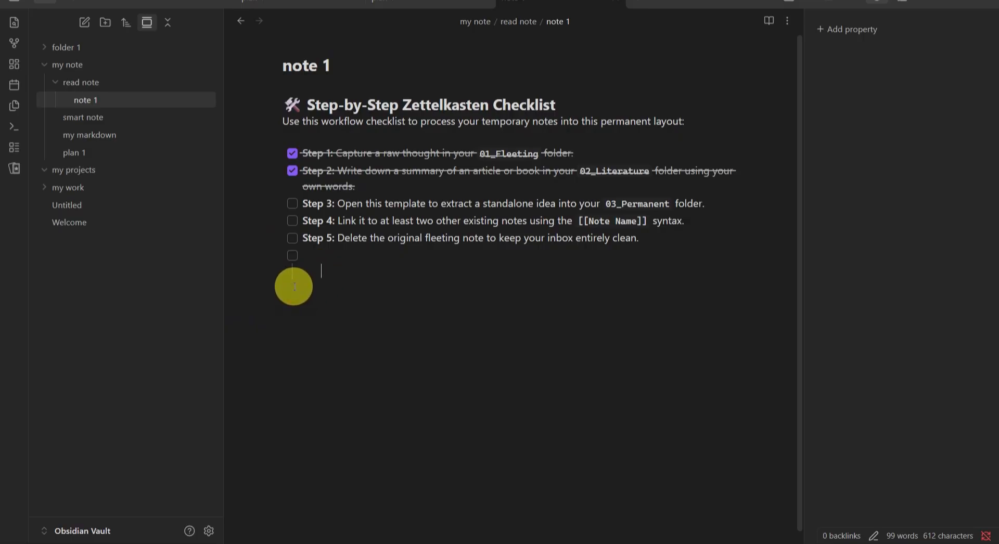
{"action": "key", "text": "Return"}
{"action": "key", "text": "Return"}
{"action": "key", "text": "Return"}
{"action": "type", "text": "5"}
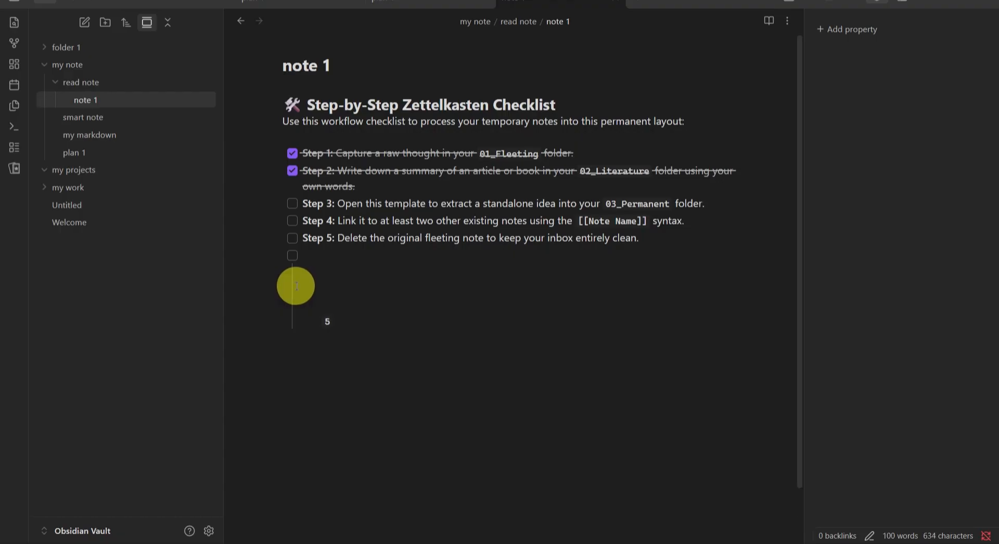
{"action": "type", "text": "="}
{"action": "key", "text": "BackSpace"}
{"action": "type", "text": "+8="}
Step: Complete the line as 5+8=13 and start a new line below it
{"action": "right_click", "coordinate": [344, 324]}
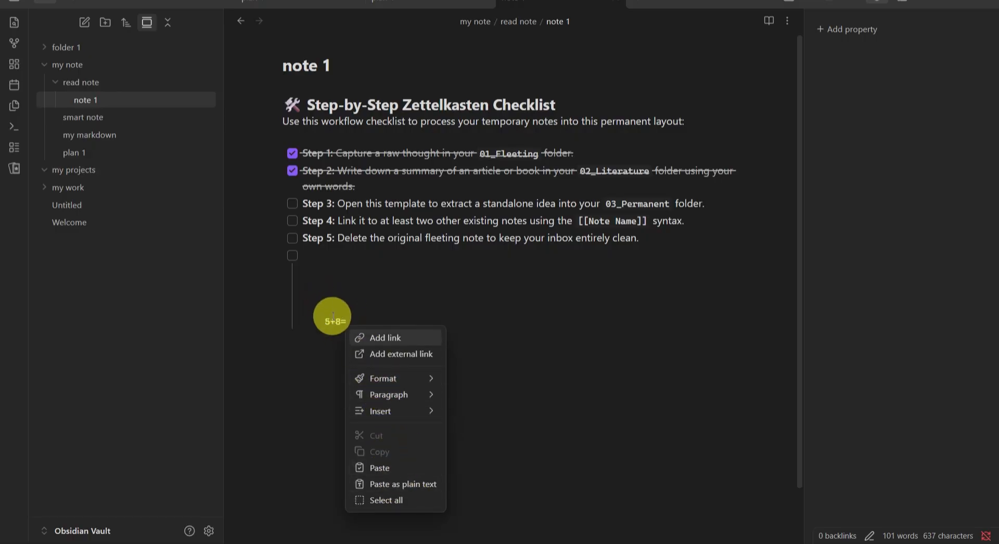
{"action": "left_click", "coordinate": [349, 318]}
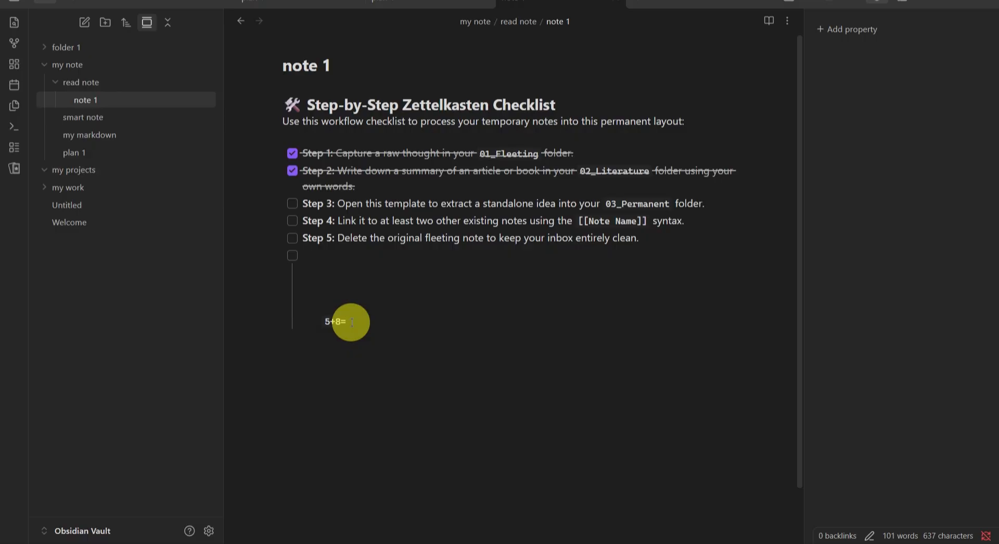
{"action": "type", "text": "13"}
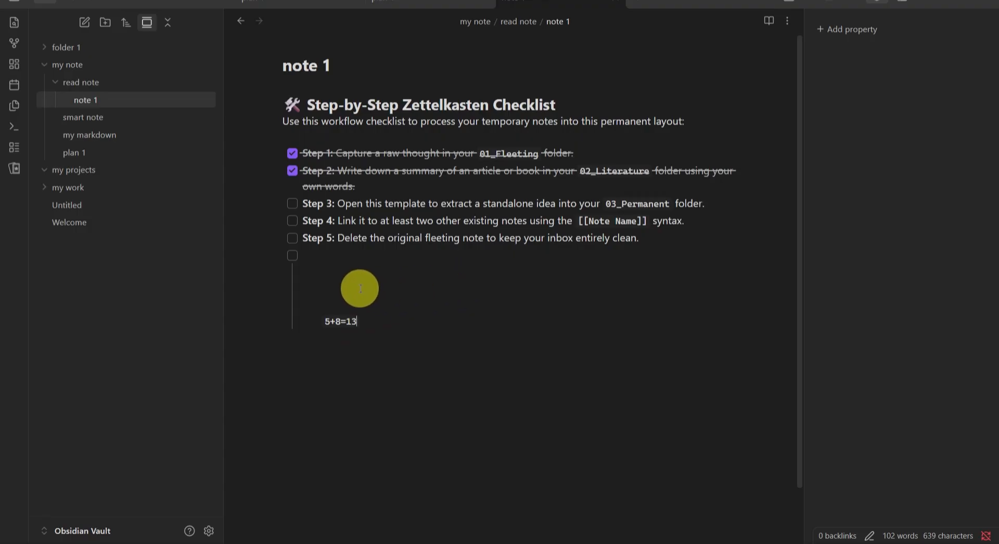
{"action": "scroll", "coordinate": [362, 271], "scroll_direction": "down", "scroll_amount": 2}
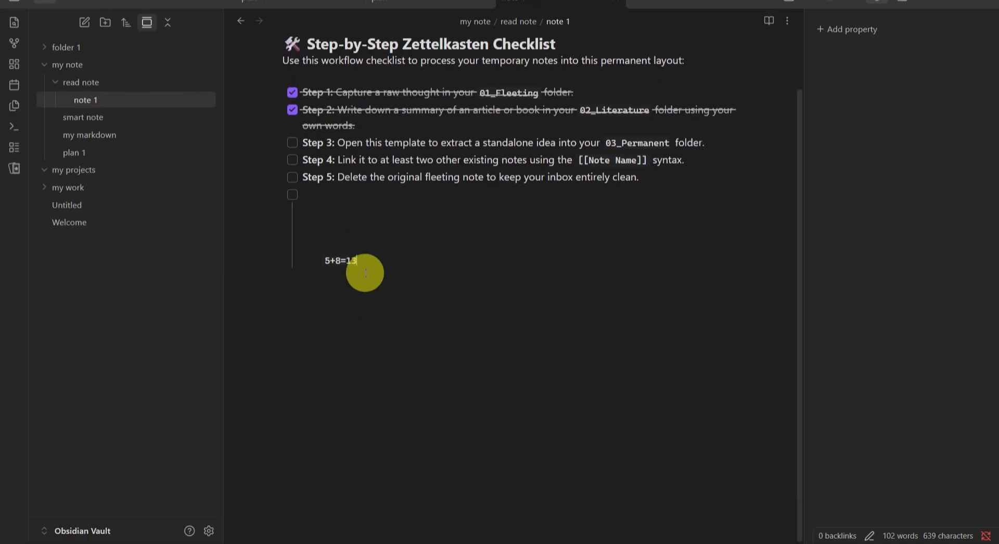
{"action": "scroll", "coordinate": [362, 271], "scroll_direction": "up", "scroll_amount": 2}
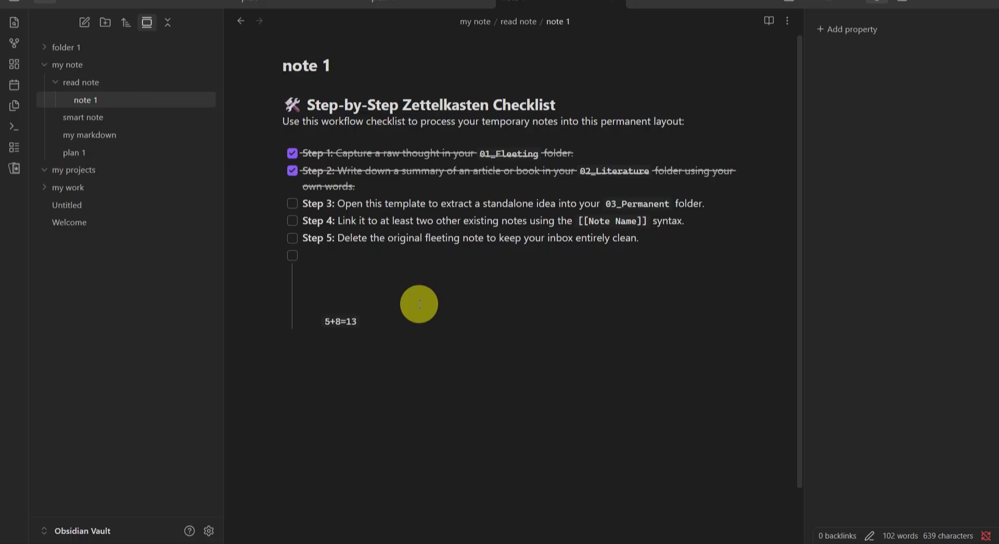
{"action": "key", "text": "Return"}
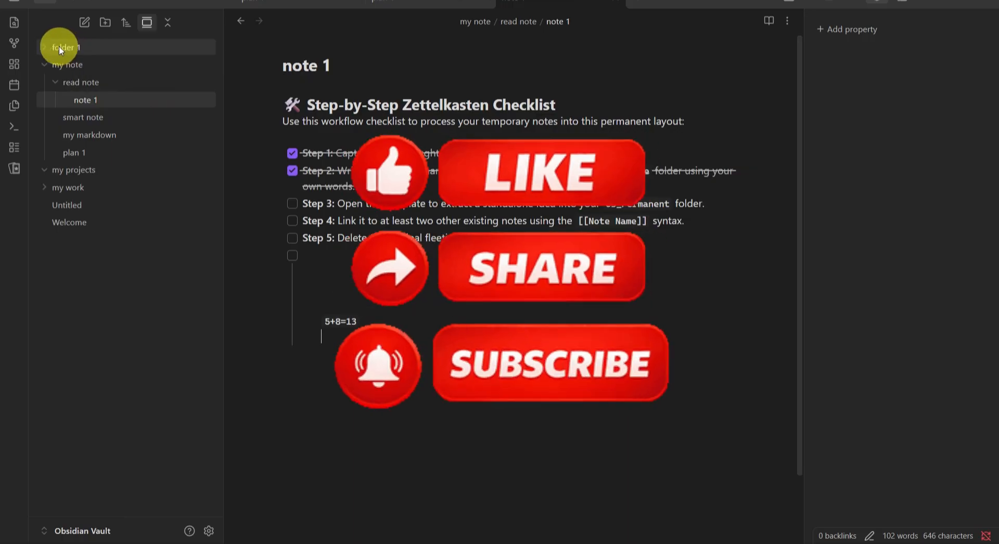
Step: Expand folder 1 and open the plant b note
{"action": "mouse_move", "coordinate": [54, 49]}
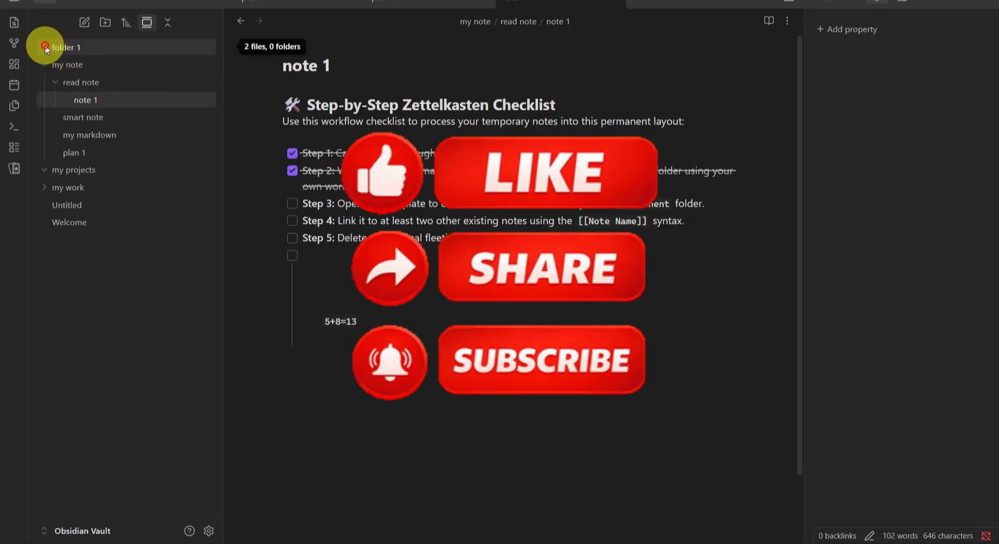
{"action": "left_click", "coordinate": [46, 47]}
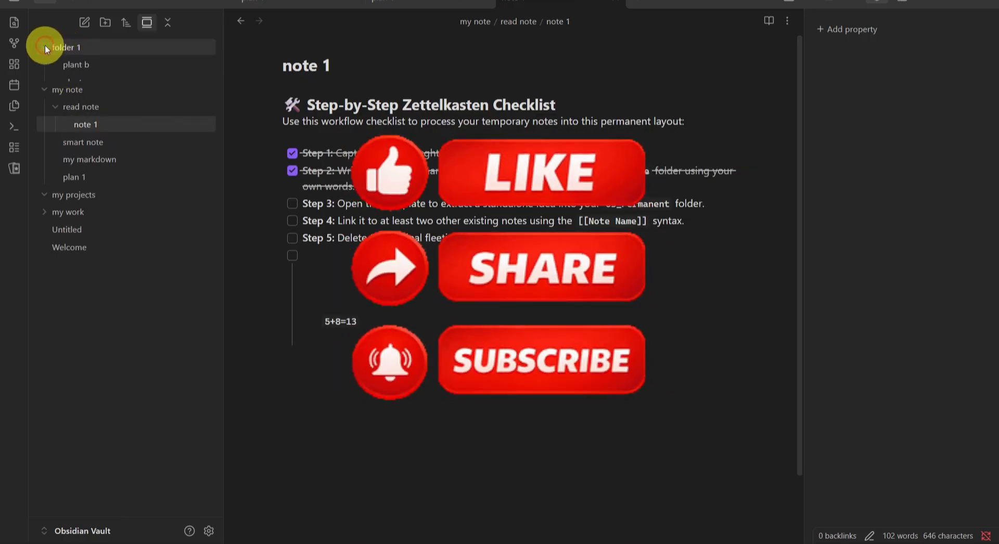
{"action": "left_click", "coordinate": [74, 66]}
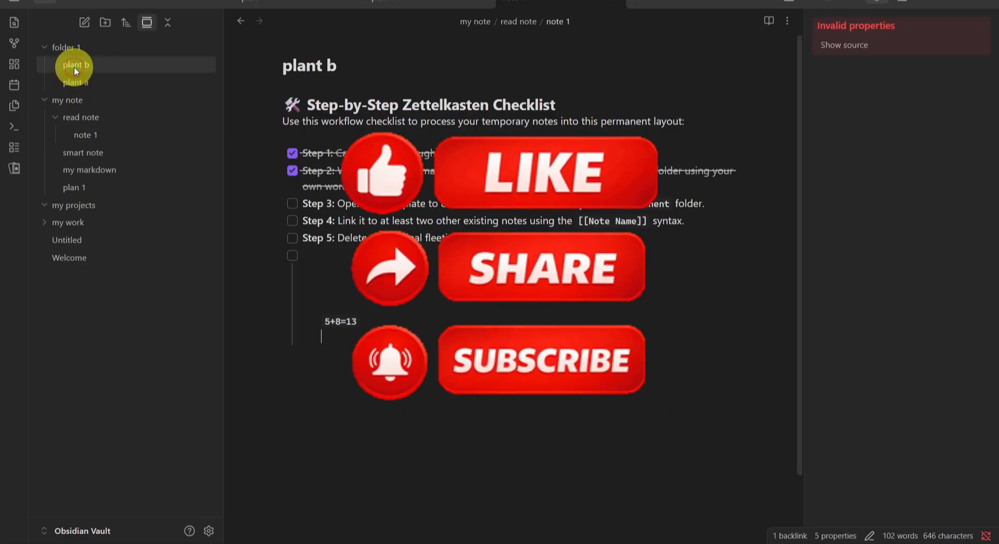